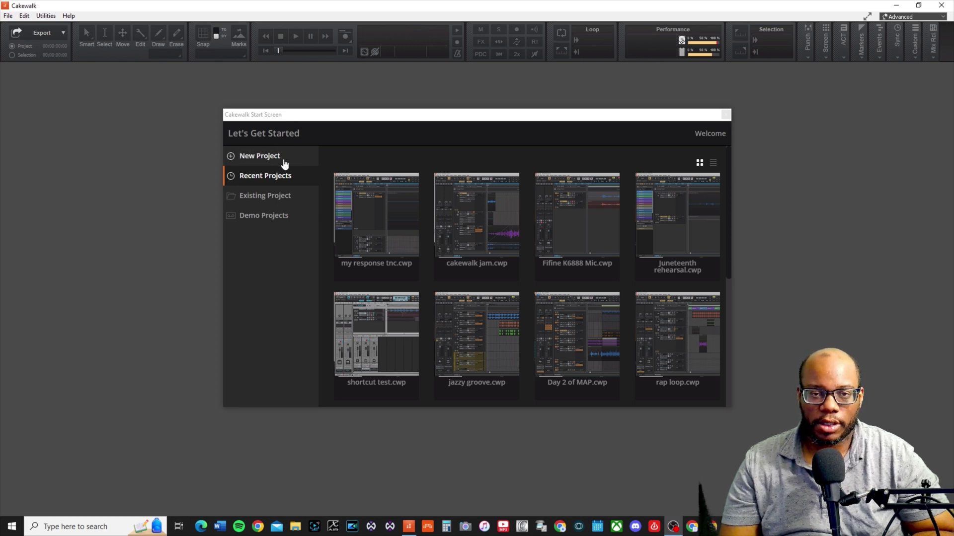
# Step: Create a new empty project and add one audio track, Track 1
pyautogui.click(253, 158)
pyautogui.doubleClick(175, 299)
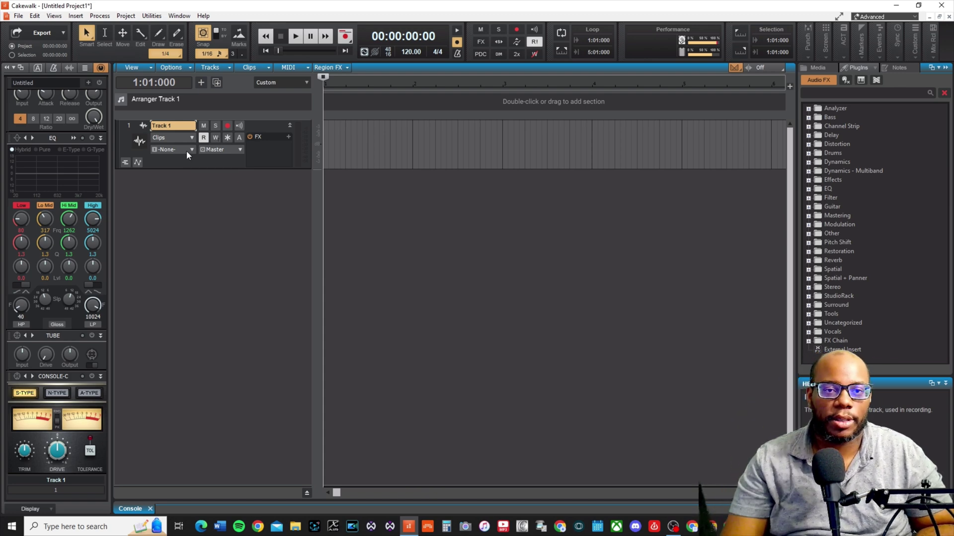
# Step: Enlarge Track 1, set its input to ZOOM L-8 Master L, and test record-arm
pyautogui.moveTo(179, 169); pyautogui.dragTo(183, 293)
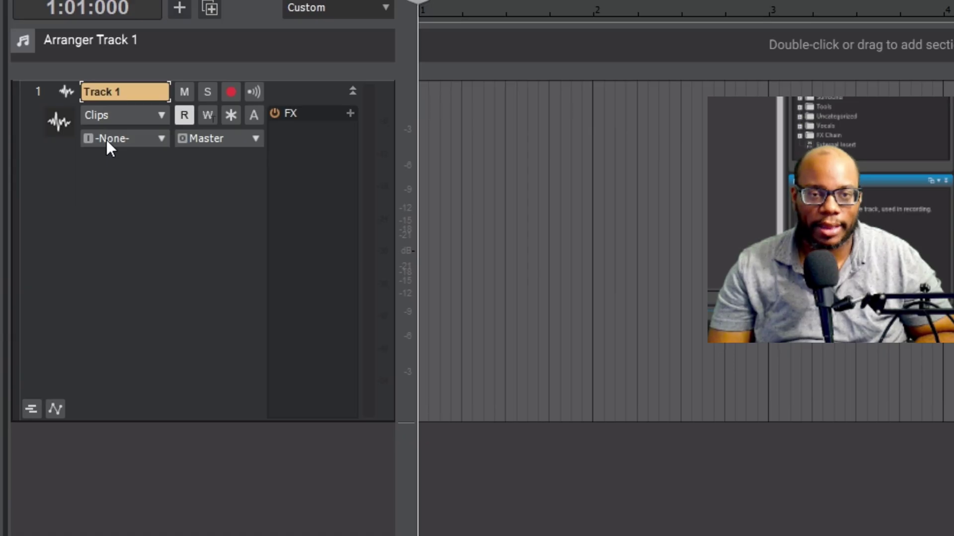
pyautogui.click(106, 139)
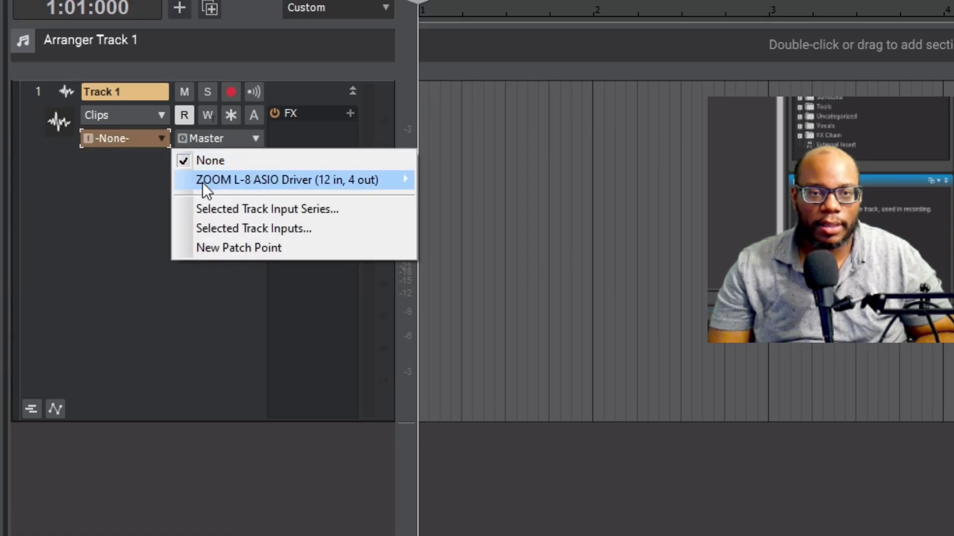
pyautogui.moveTo(202, 183)
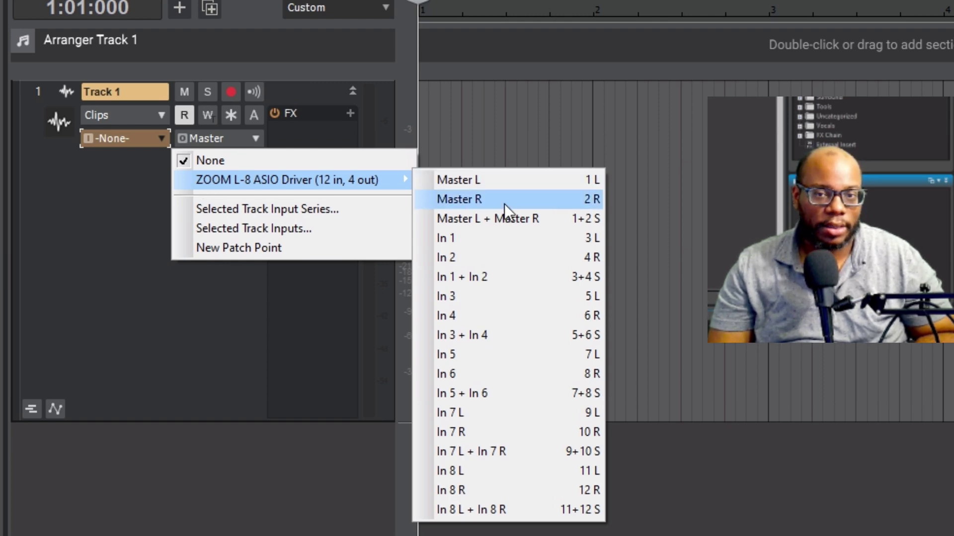
pyautogui.click(592, 176)
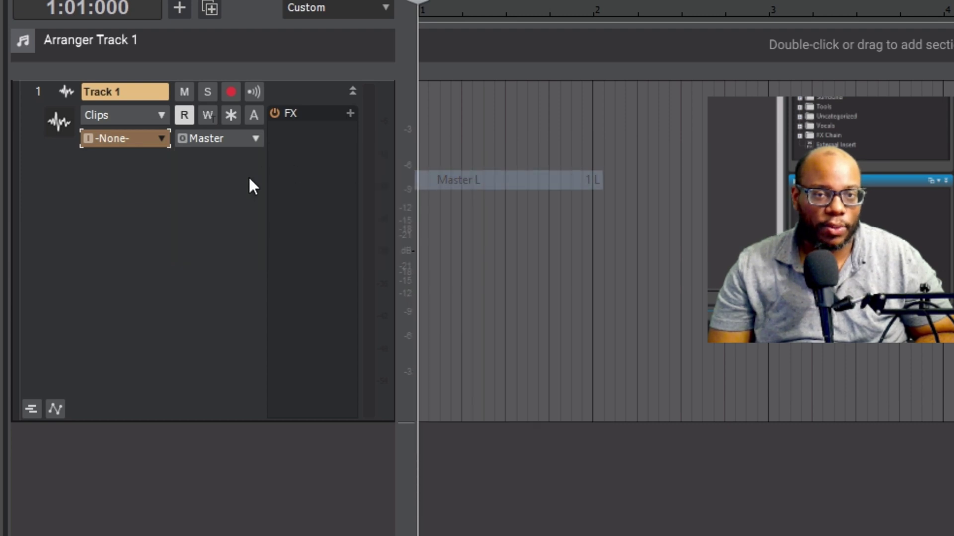
pyautogui.click(224, 94)
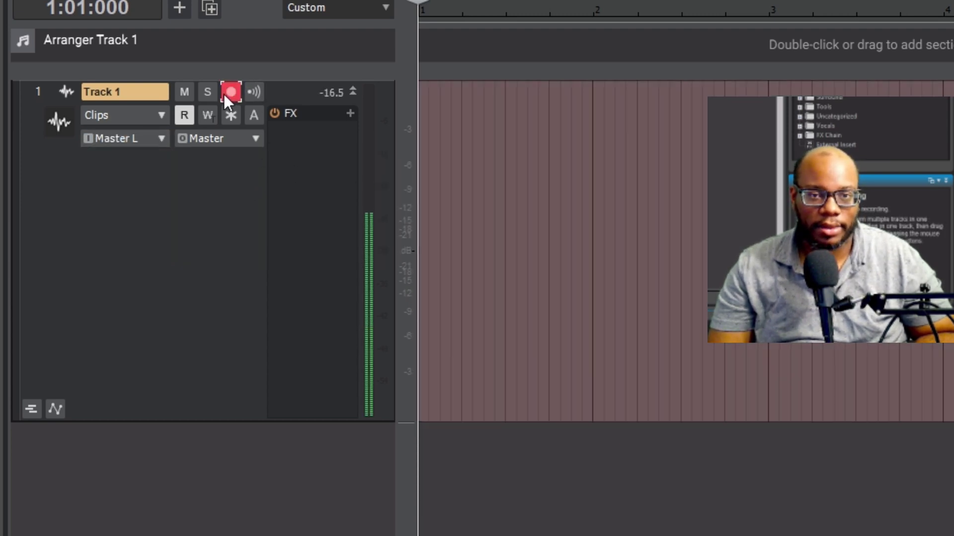
pyautogui.click(224, 94)
# Step: Switch Track 1's input to ZOOM L-8 Master R and test record-arm again
pyautogui.click(162, 138)
pyautogui.moveTo(371, 179)
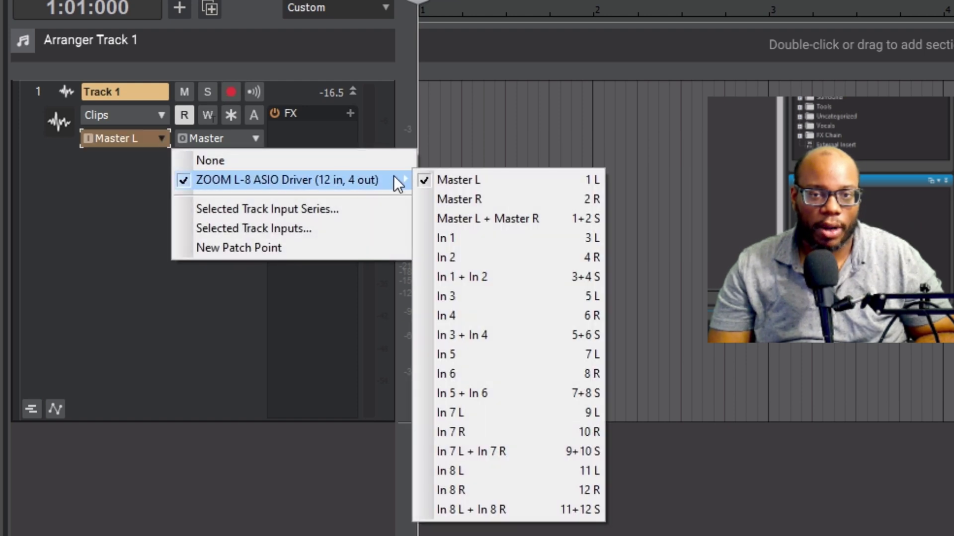
pyautogui.click(439, 195)
pyautogui.click(235, 83)
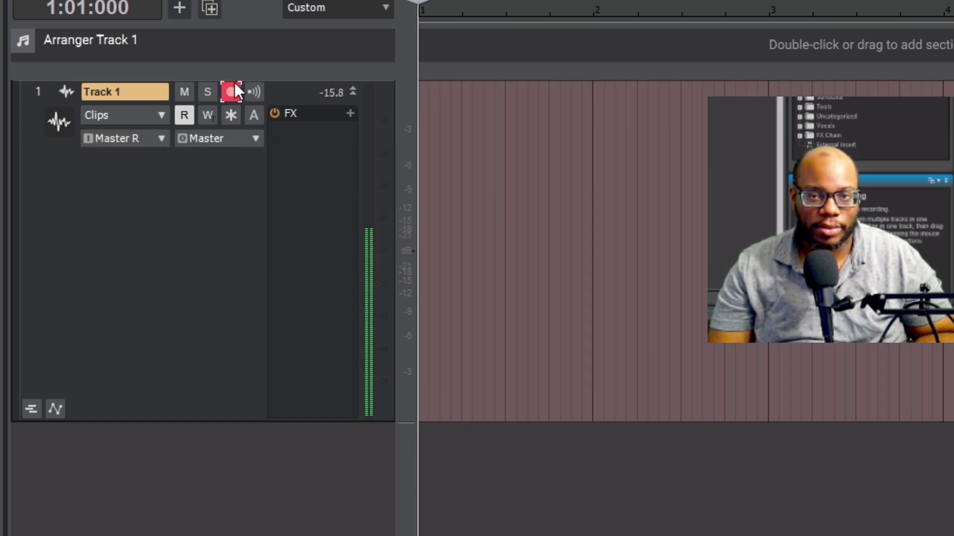
pyautogui.click(235, 84)
pyautogui.click(156, 139)
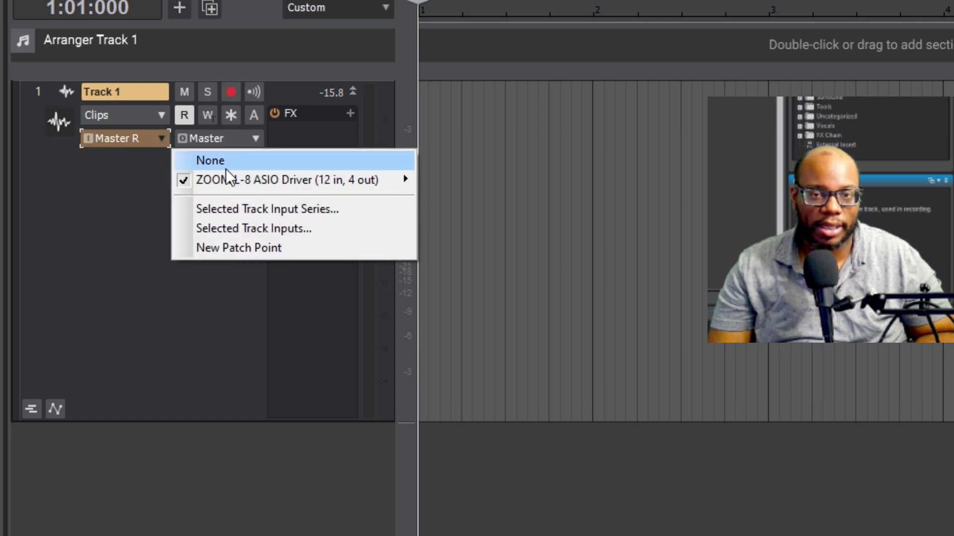
pyautogui.moveTo(377, 177)
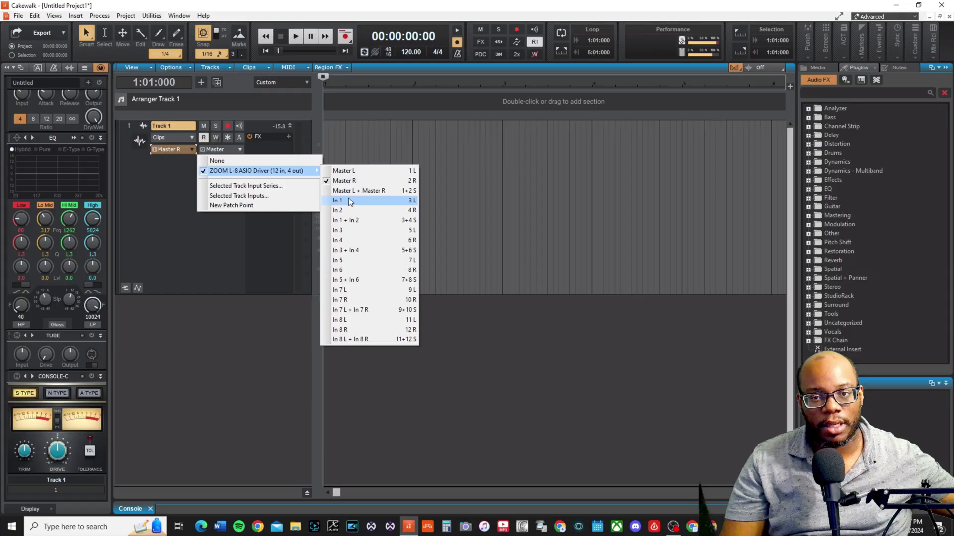
# Step: Set Track 1's input to ZOOM L-8 In 1 and arm it for recording
pyautogui.click(462, 235)
pyautogui.click(349, 200)
pyautogui.click(227, 126)
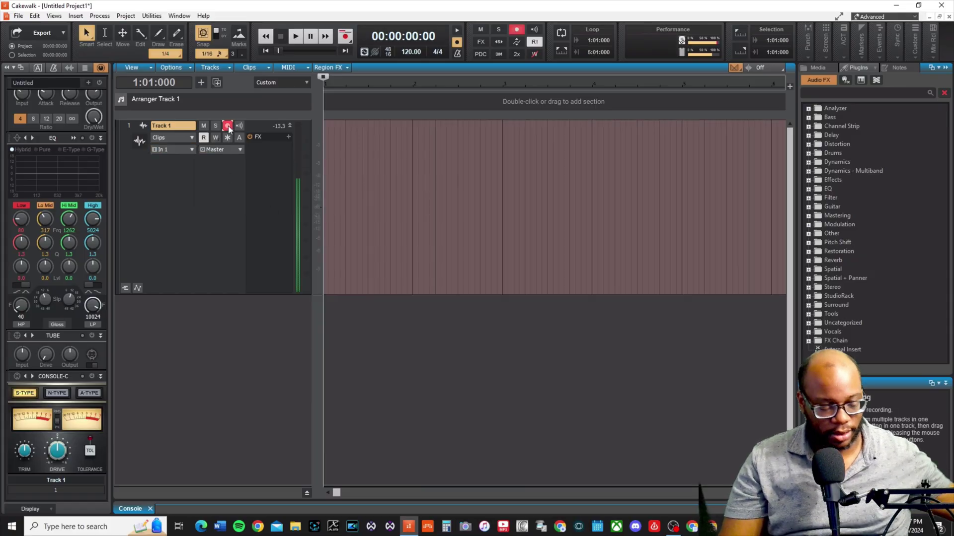
# Step: Record a test take, delete the Record 2 clip, and rewind to the start
pyautogui.press('r')
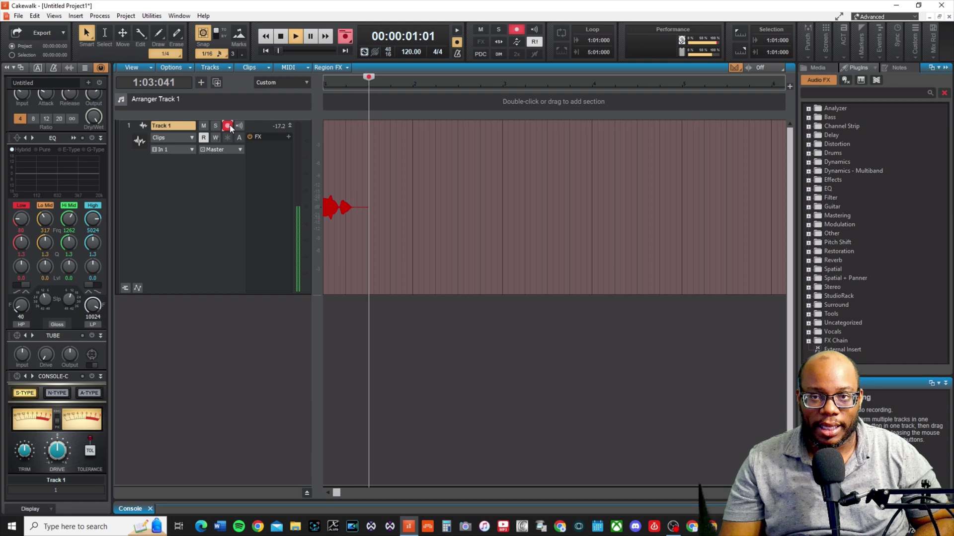
pyautogui.click(285, 35)
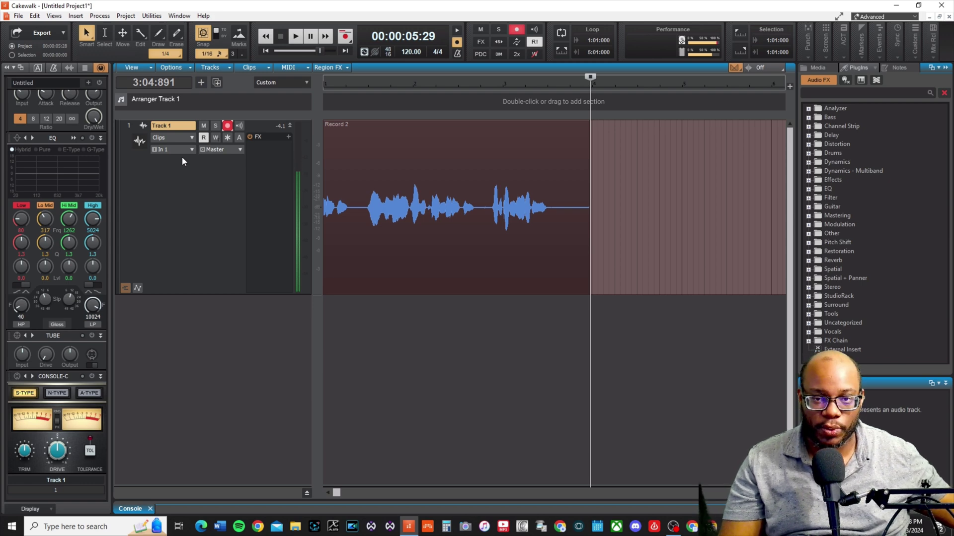
pyautogui.click(454, 131)
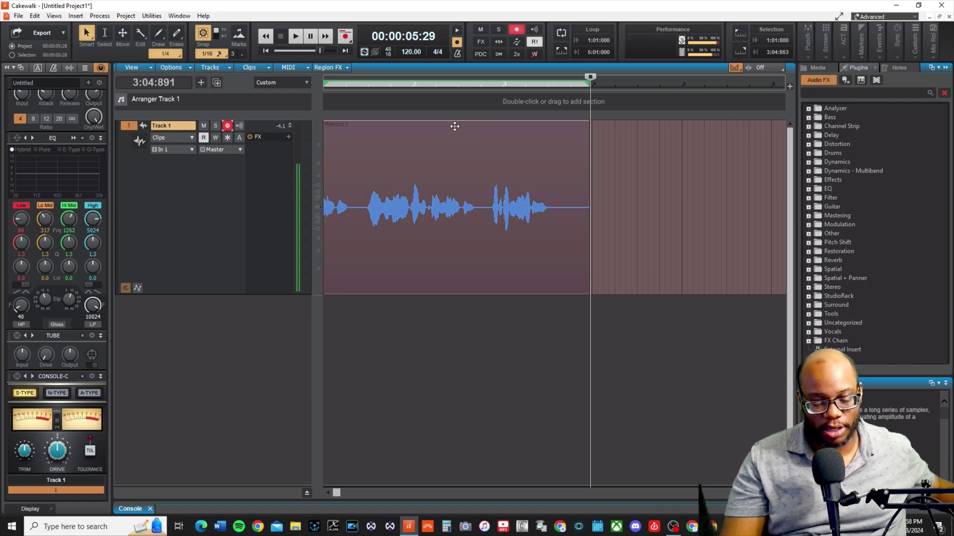
pyautogui.press('Delete')
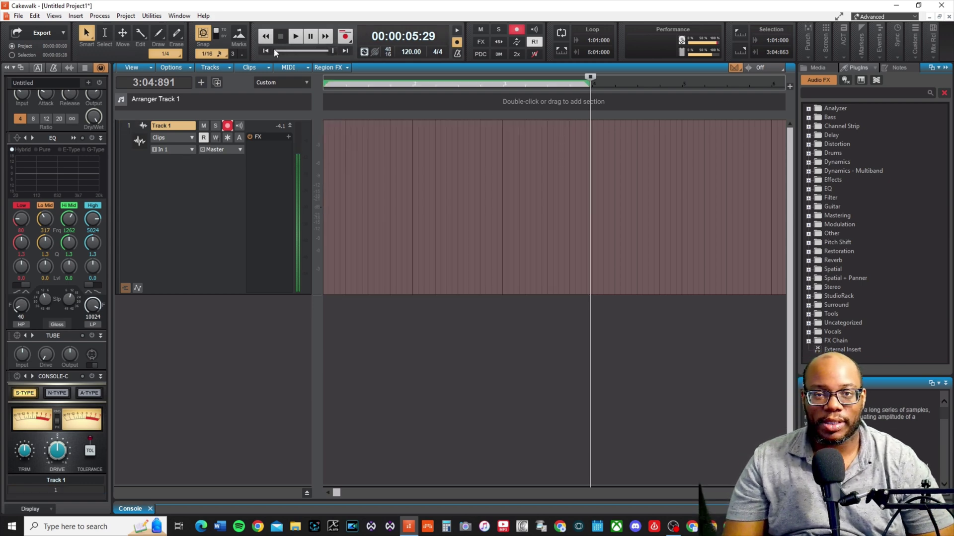
pyautogui.click(266, 50)
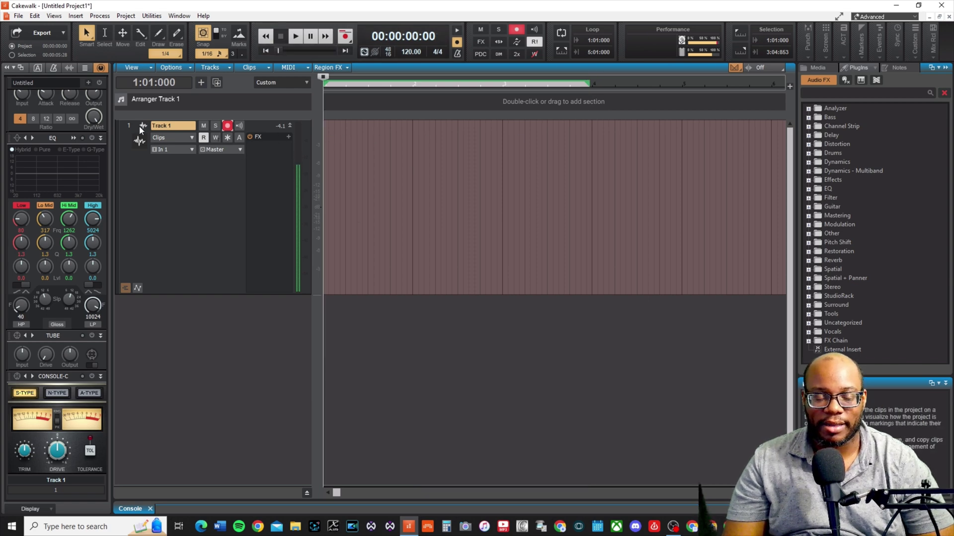
# Step: Set Track 1's input to ZOOM L-8 In 1 + In 2 and record a five-second take
pyautogui.click(226, 149)
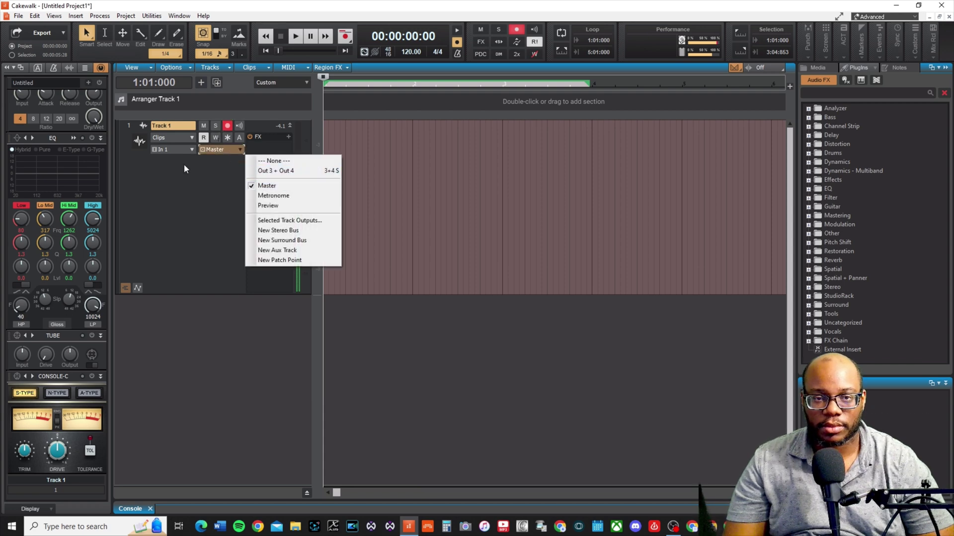
pyautogui.click(164, 149)
pyautogui.click(164, 149)
pyautogui.moveTo(277, 172)
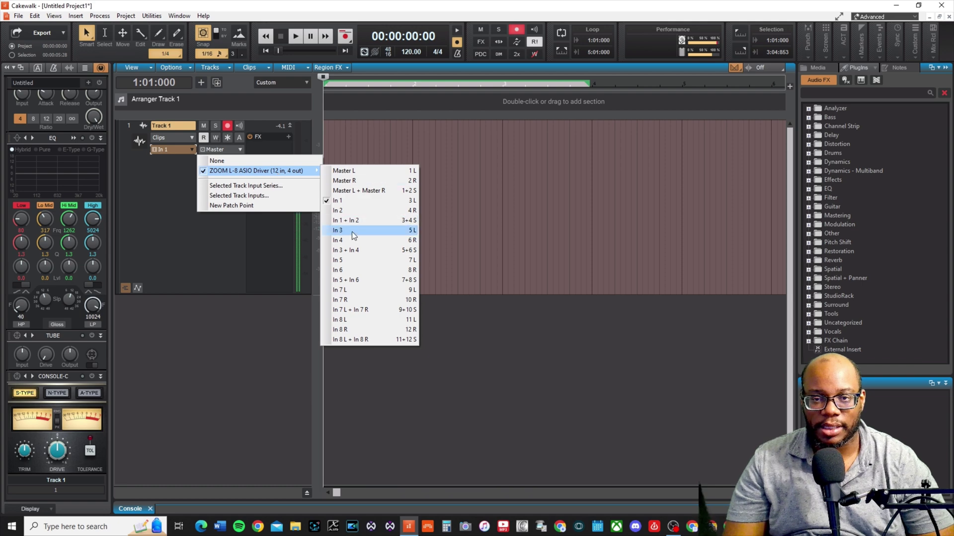
pyautogui.click(375, 220)
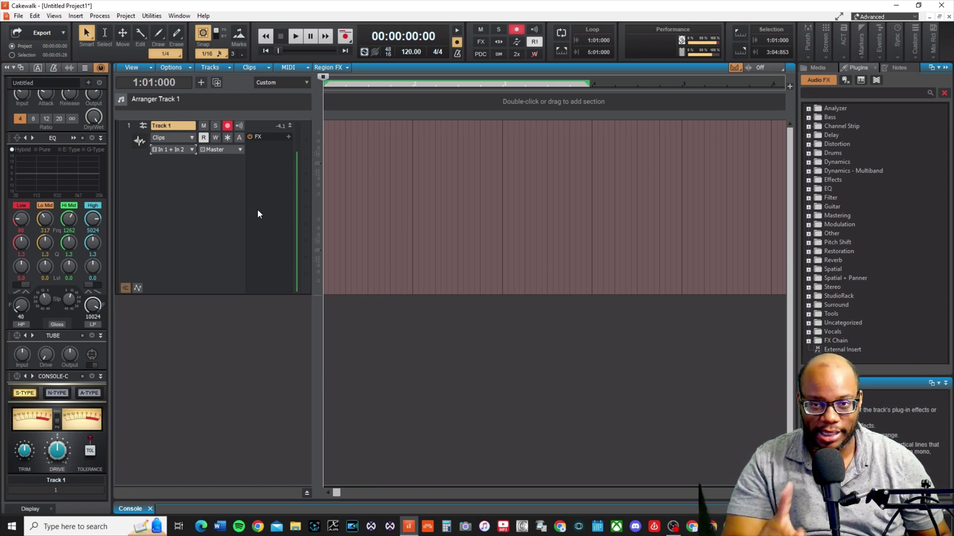
pyautogui.press('r')
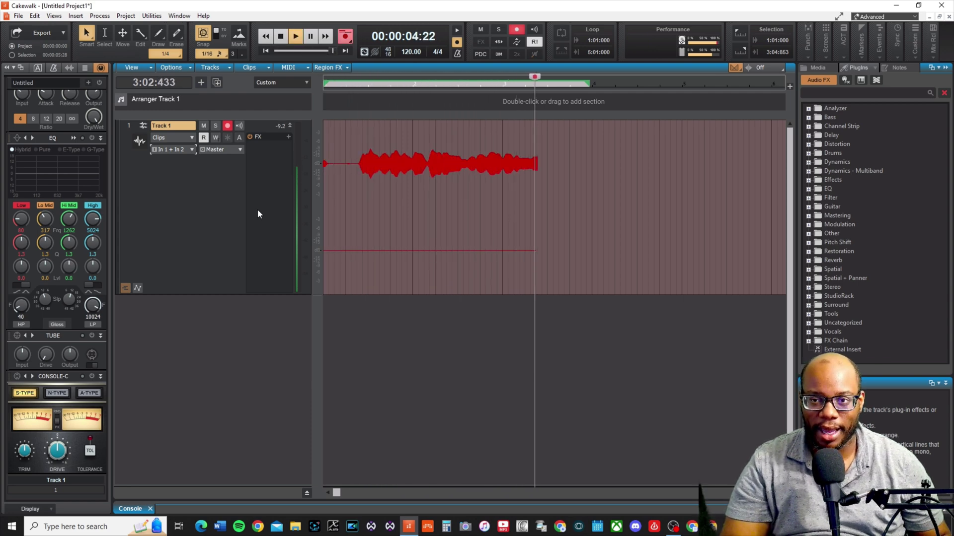
pyautogui.press('space')
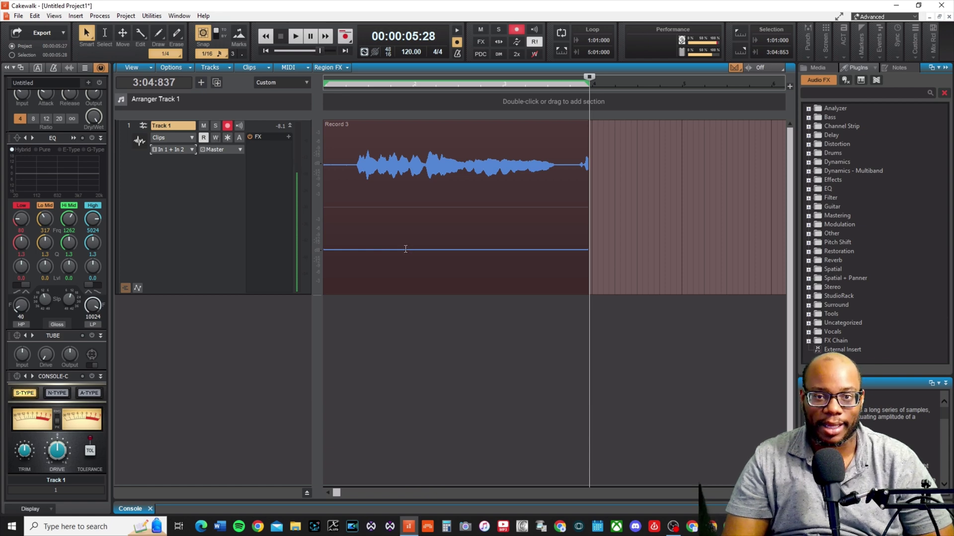
# Step: Set Track 1's input back to ZOOM L-8 ASIO Driver In 1
pyautogui.click(192, 150)
pyautogui.moveTo(246, 171)
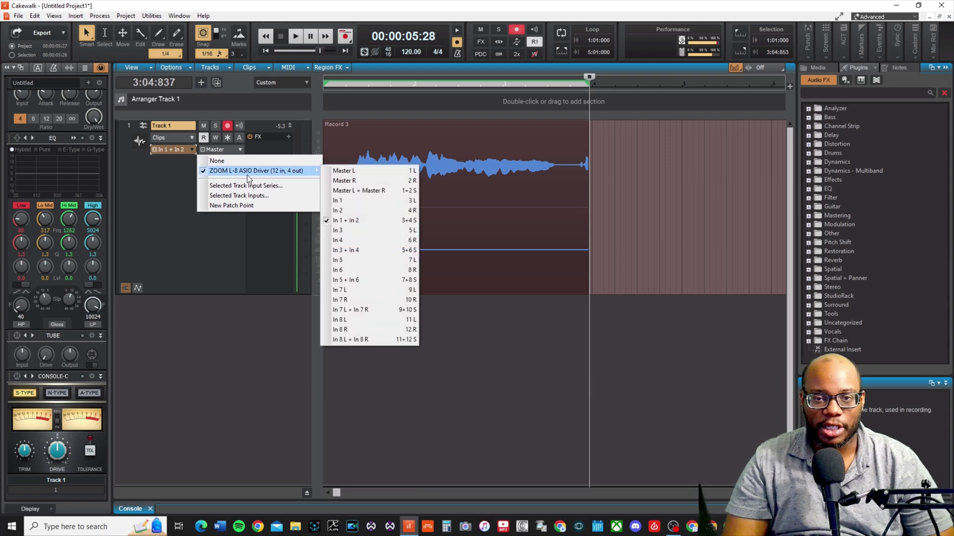
pyautogui.click(403, 201)
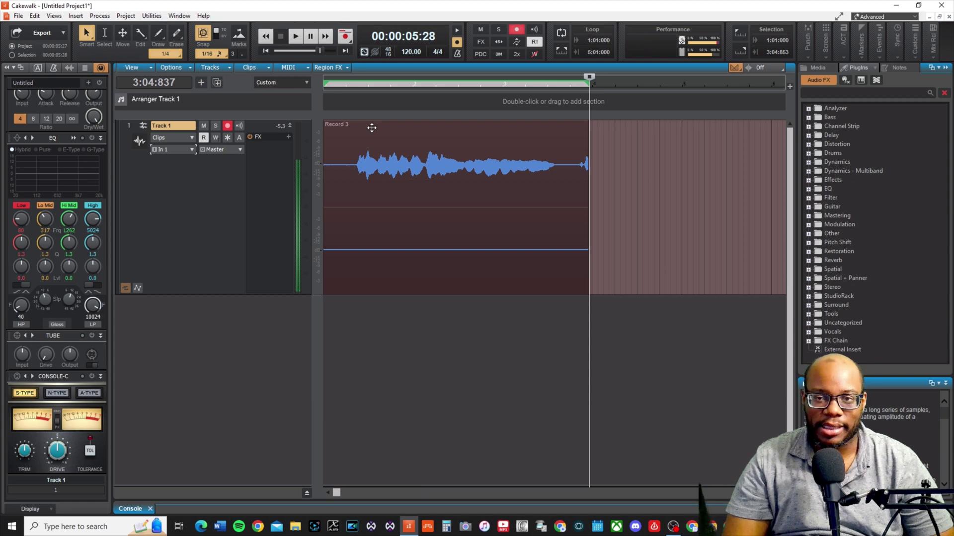
# Step: Select the Record 3 clip, with the now time at 1:02:480
pyautogui.click(353, 143)
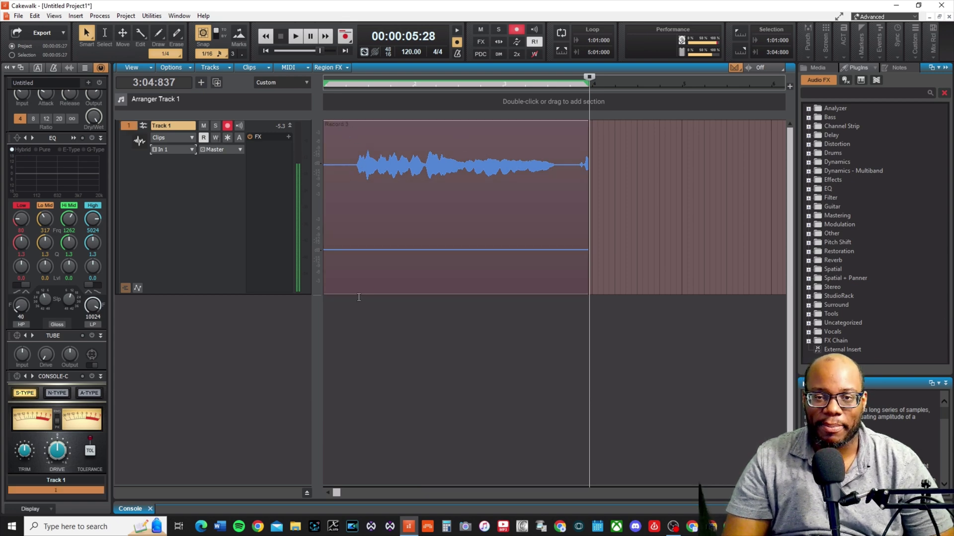
pyautogui.click(357, 121)
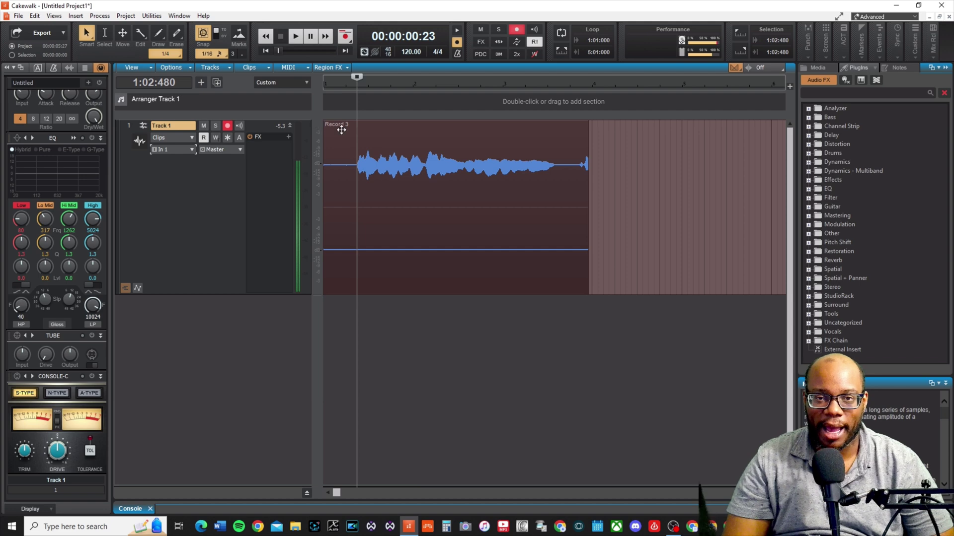
pyautogui.click(341, 130)
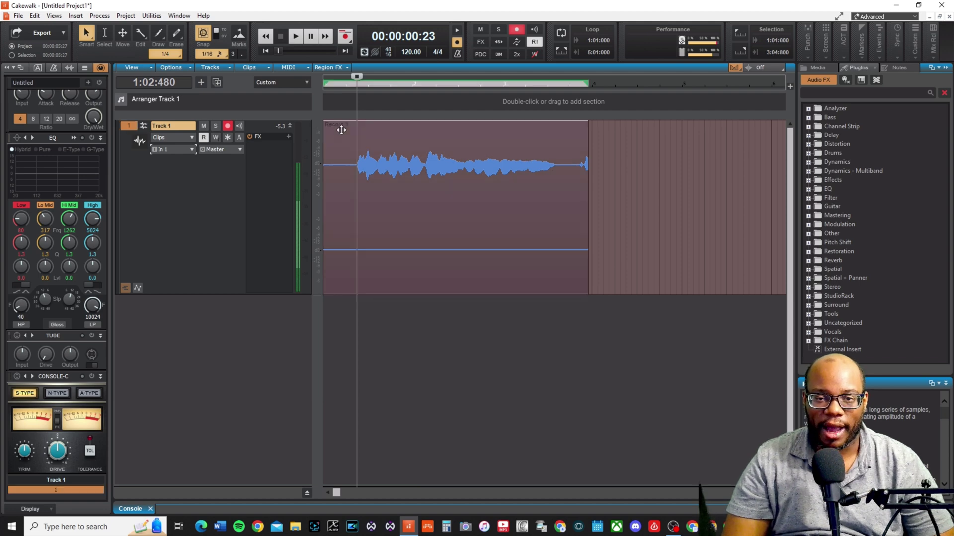
# Step: Convert the Record 3 clip to mono from its context menu and play it back
pyautogui.rightClick(341, 130)
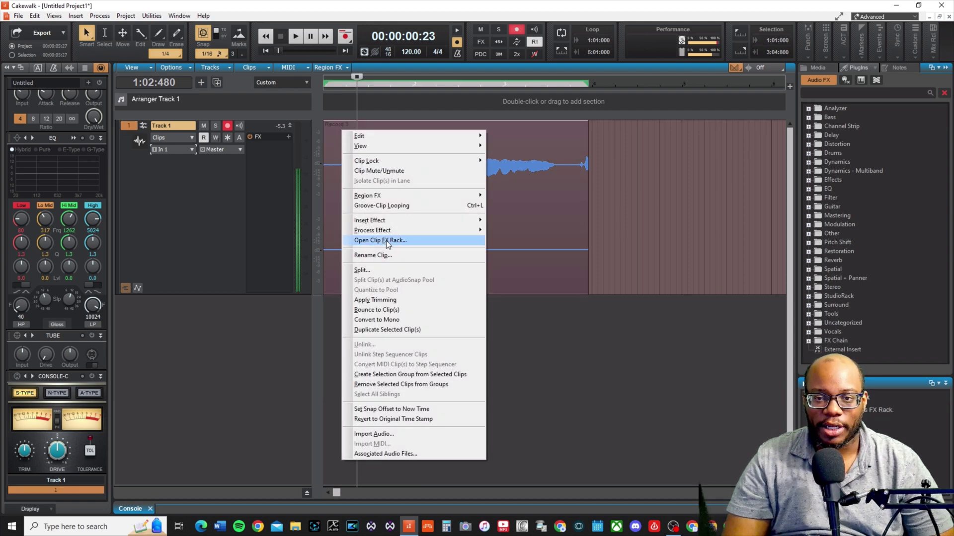
pyautogui.click(386, 322)
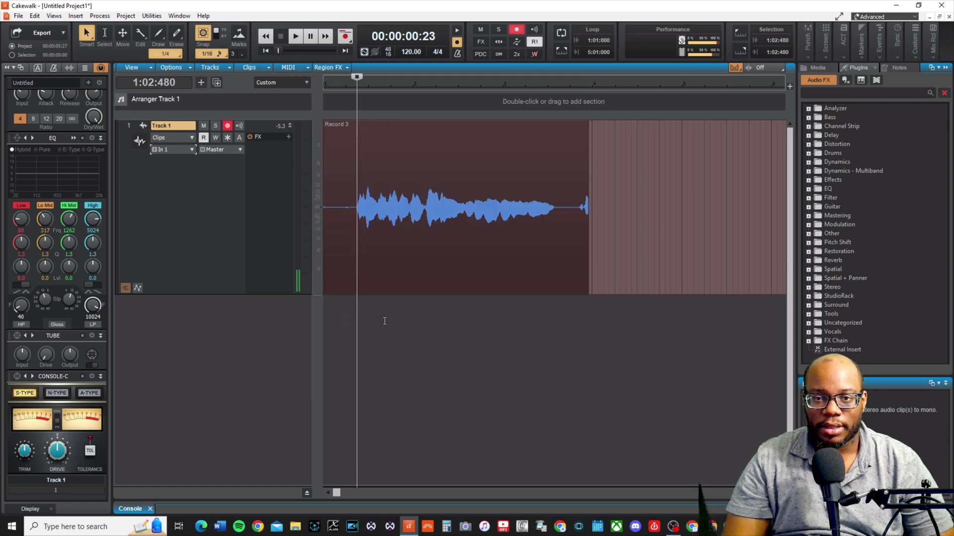
pyautogui.press('space')
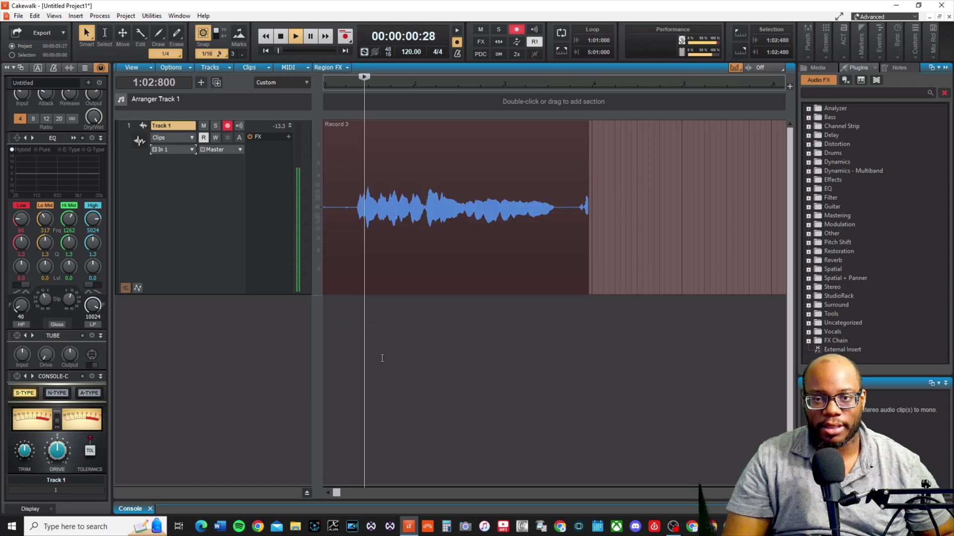